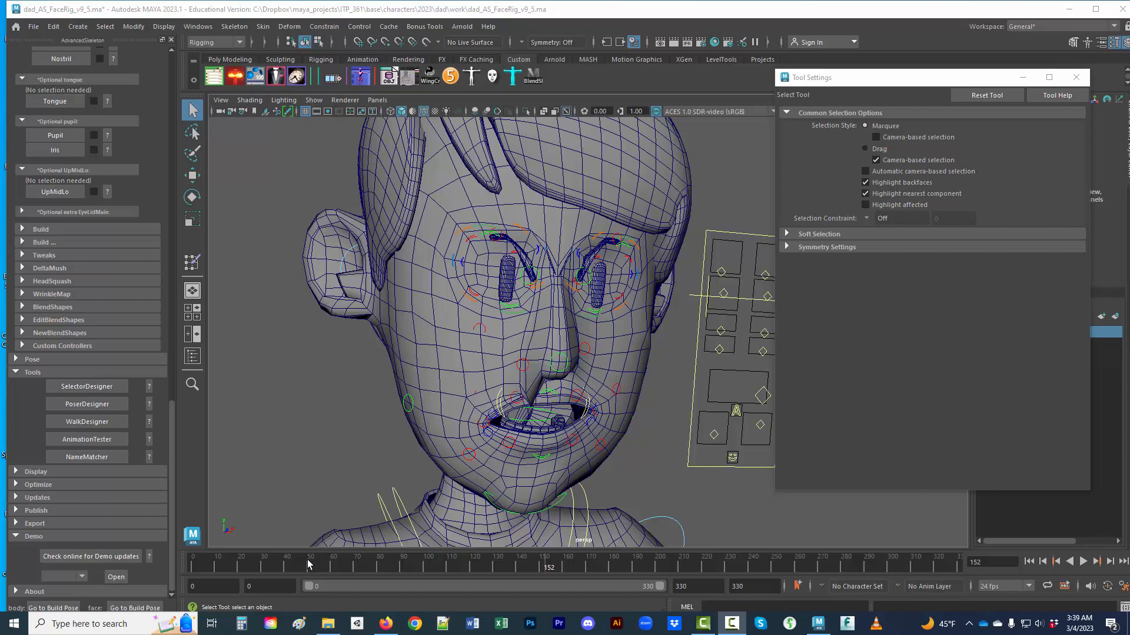
# - Use the AnimationTester to remove the existing face animation and import the face test animation again
pyautogui.moveTo(307, 560); pyautogui.dragTo(287, 565)
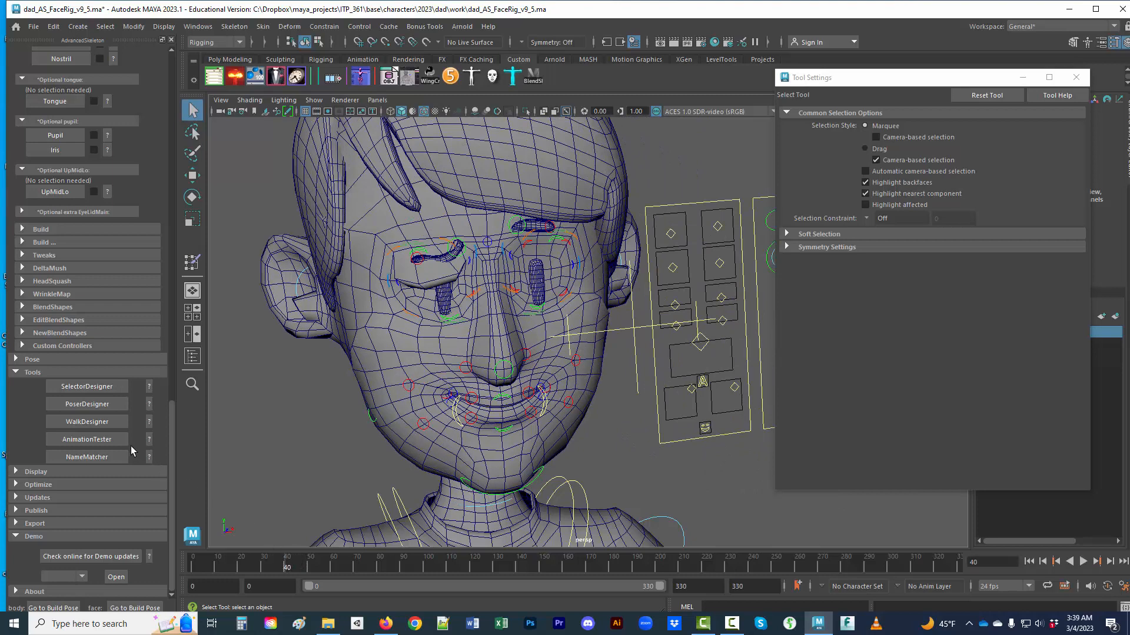
pyautogui.click(114, 439)
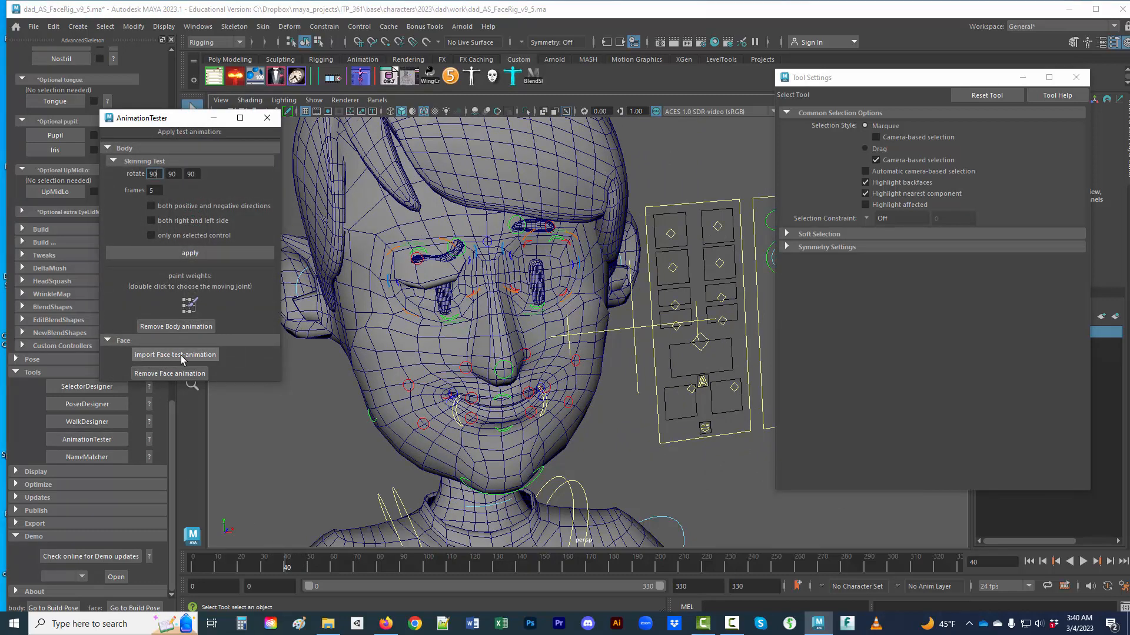
pyautogui.click(178, 375)
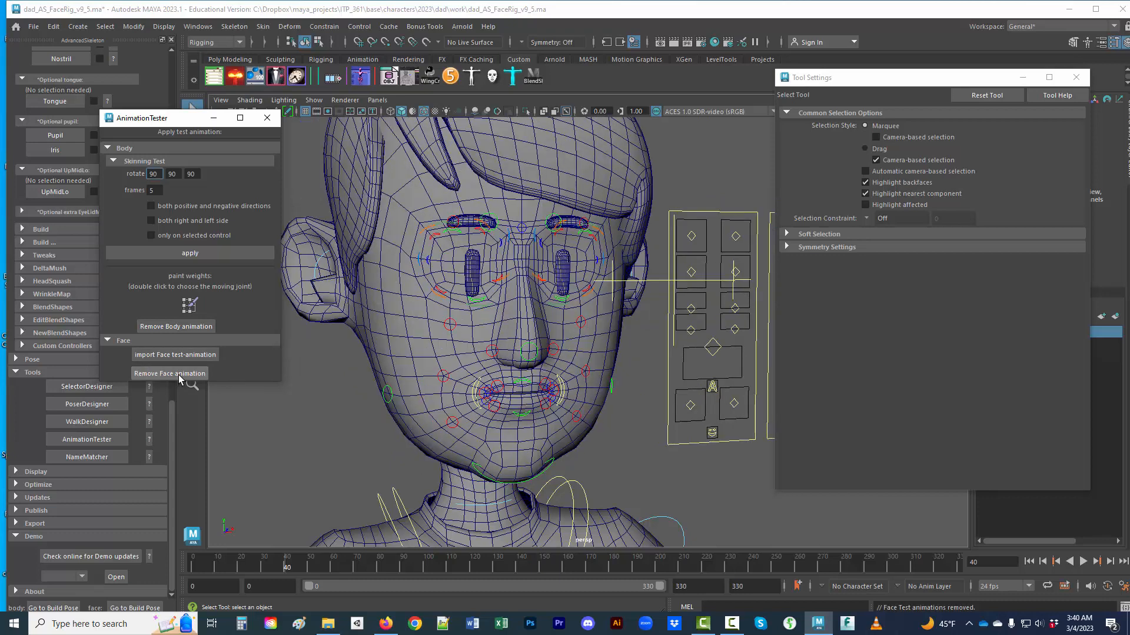
pyautogui.click(185, 355)
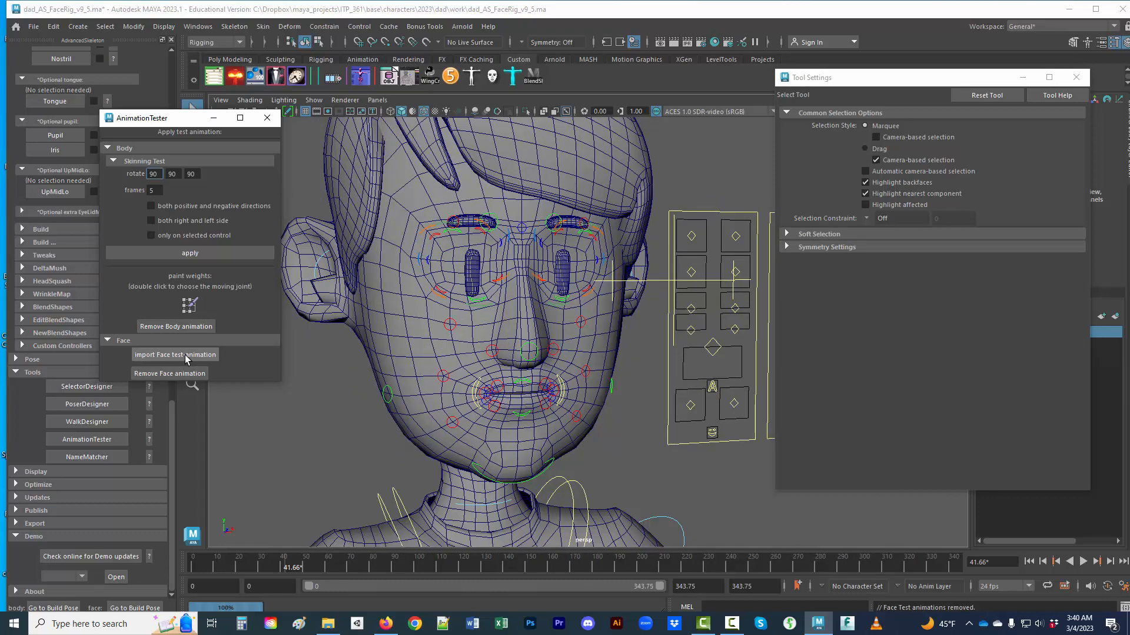
# - Go to frame 94 of the test animation and select the misplaced vertex between nose and mouth on the head mesh
pyautogui.moveTo(237, 566); pyautogui.dragTo(251, 564)
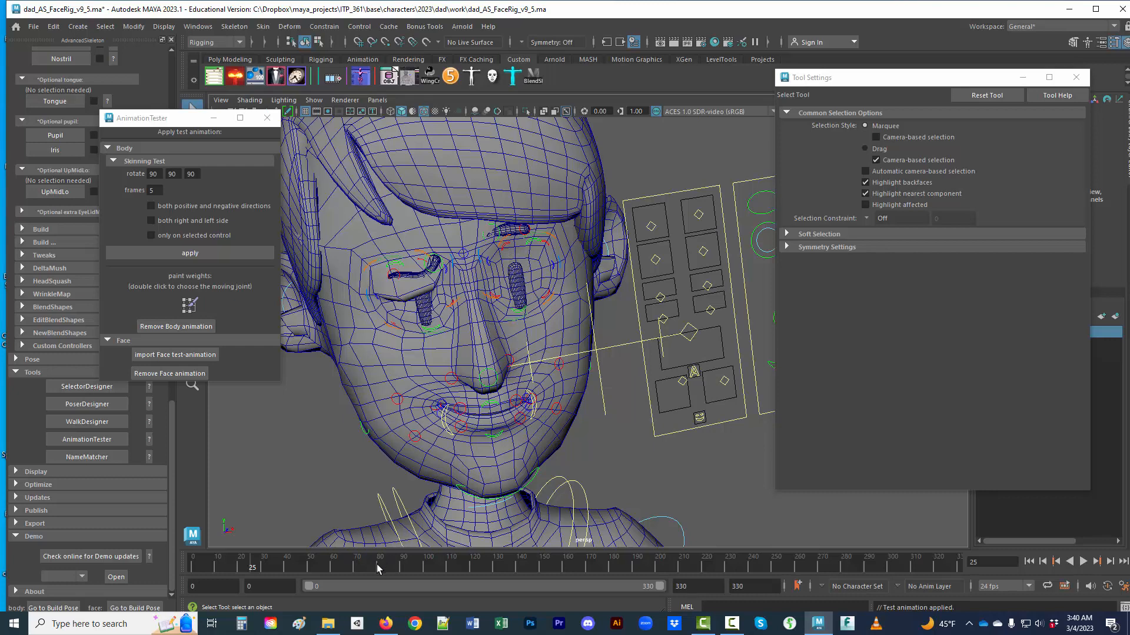
pyautogui.click(410, 561)
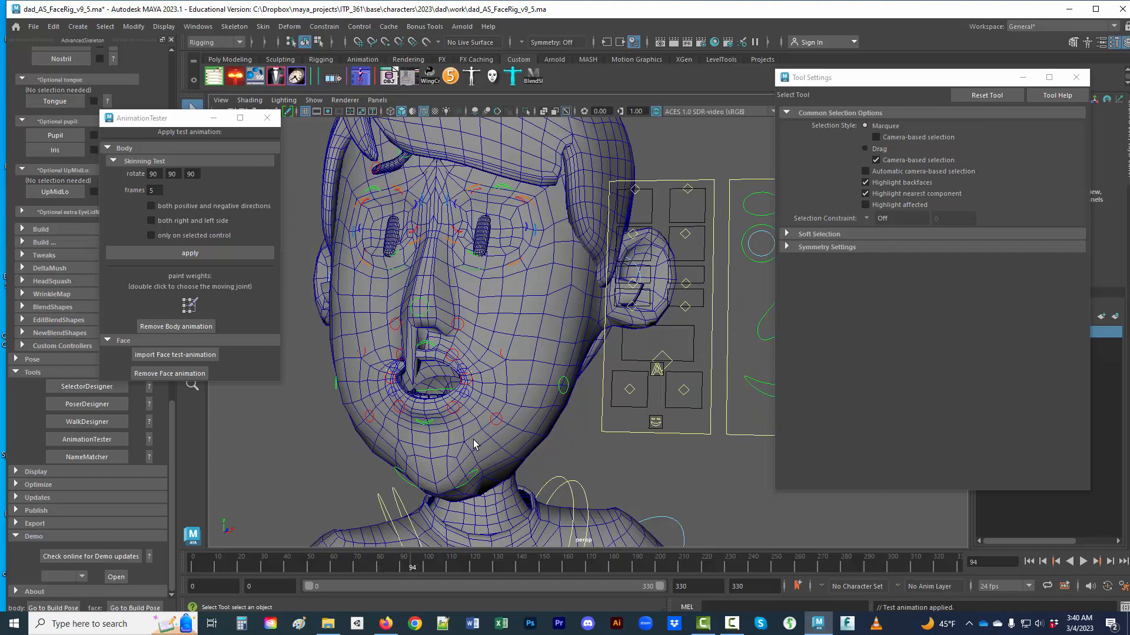
pyautogui.keyDown('alt'); pyautogui.moveTo(494, 439); pyautogui.dragTo(523, 427); pyautogui.keyUp('alt')
pyautogui.click(585, 333)
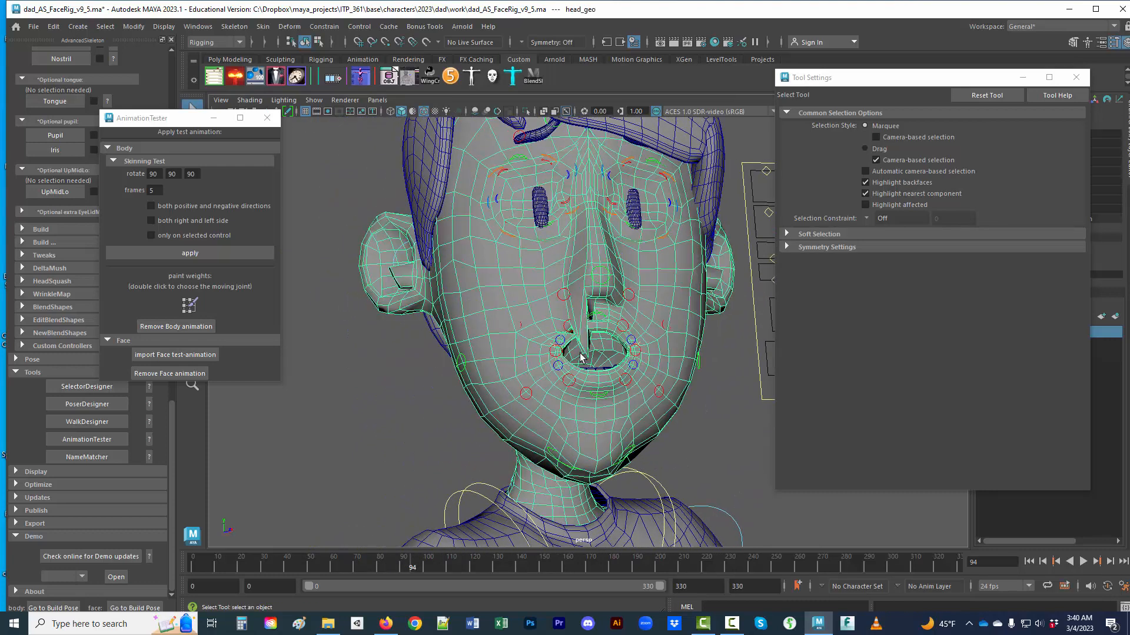
pyautogui.moveTo(584, 347); pyautogui.dragTo(522, 285, button='right')
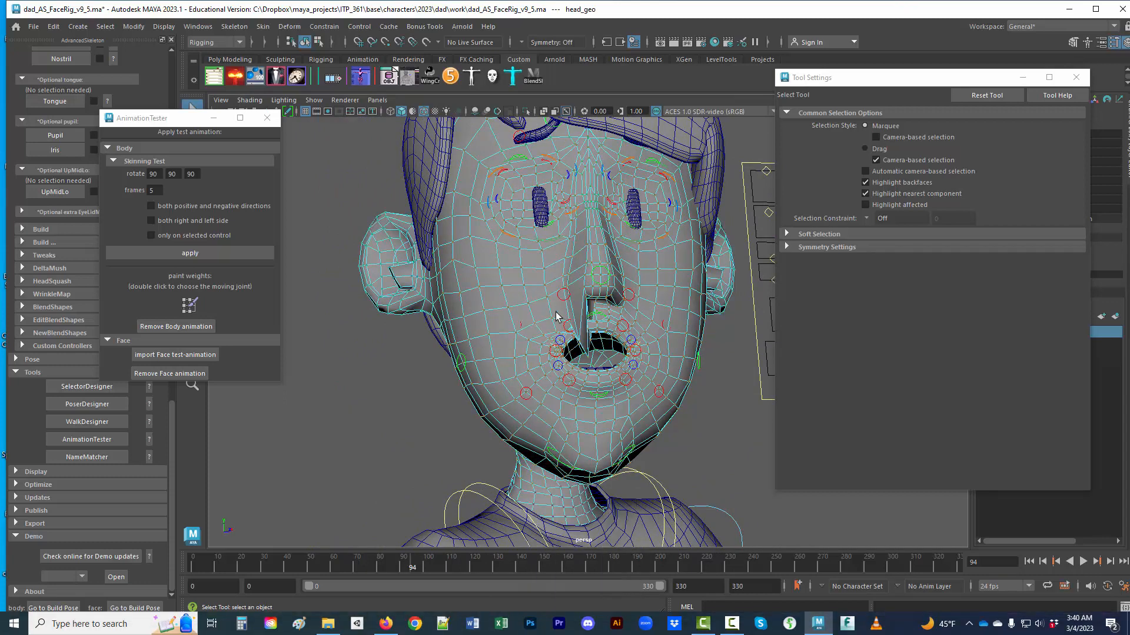
pyautogui.click(589, 358)
pyautogui.moveTo(615, 399)
pyautogui.keyDown('alt'); pyautogui.mouseDown()
pyautogui.moveTo(585, 400)
pyautogui.moveTo(632, 391)
pyautogui.moveTo(609, 396)
pyautogui.mouseUp(); pyautogui.keyUp('alt')
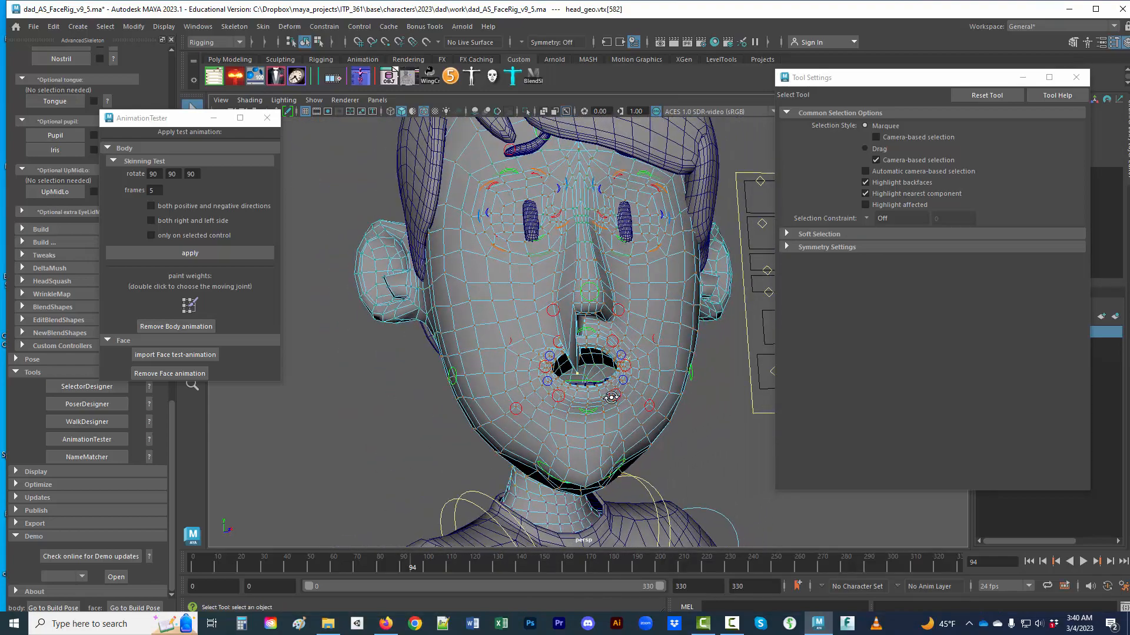
# - Play the test animation to frame 116 and inspect the vertex below the nostril up close
pyautogui.hotkey('alt', 'v')
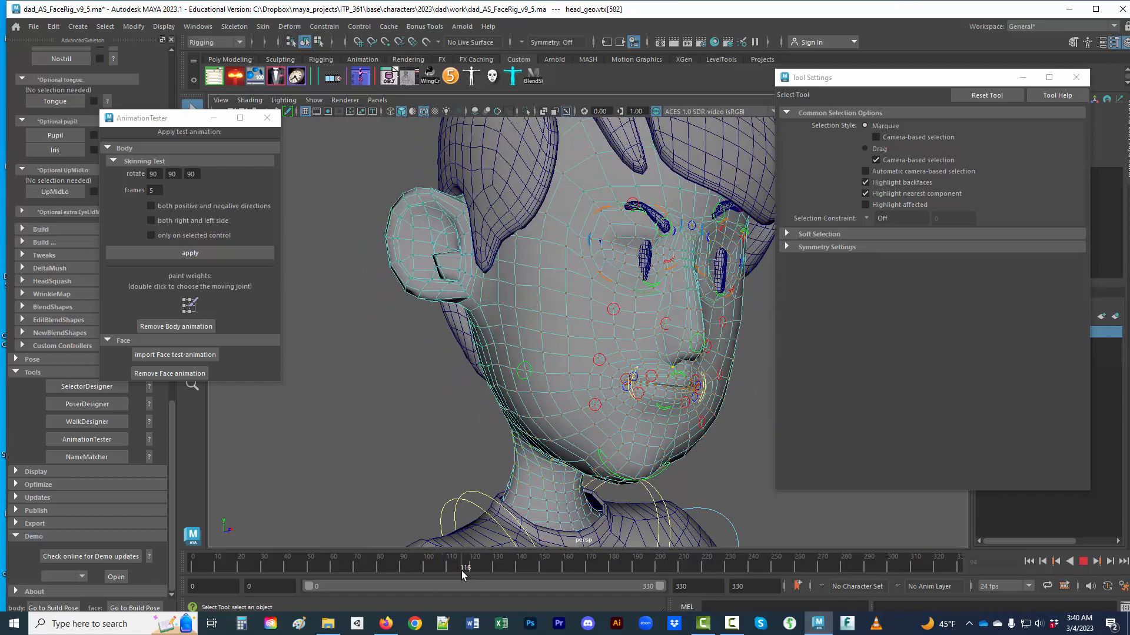
pyautogui.hotkey('alt', 'v')
pyautogui.scroll(5, 657, 449)
pyautogui.keyDown('alt'); pyautogui.moveTo(658, 449); pyautogui.dragTo(566, 428); pyautogui.keyUp('alt')
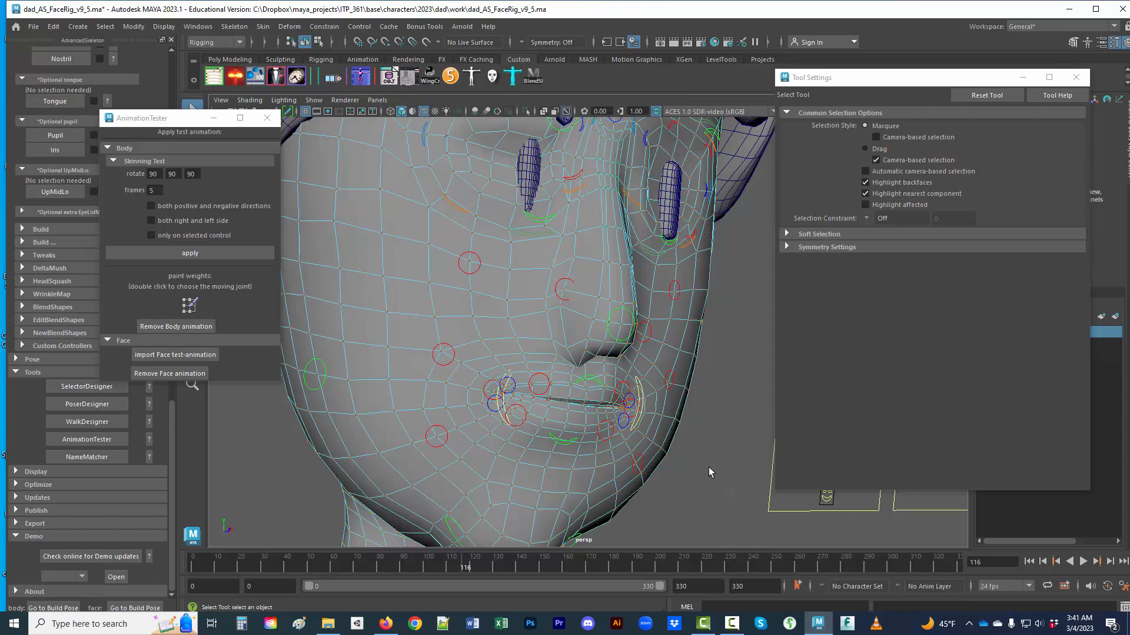
pyautogui.click(577, 369)
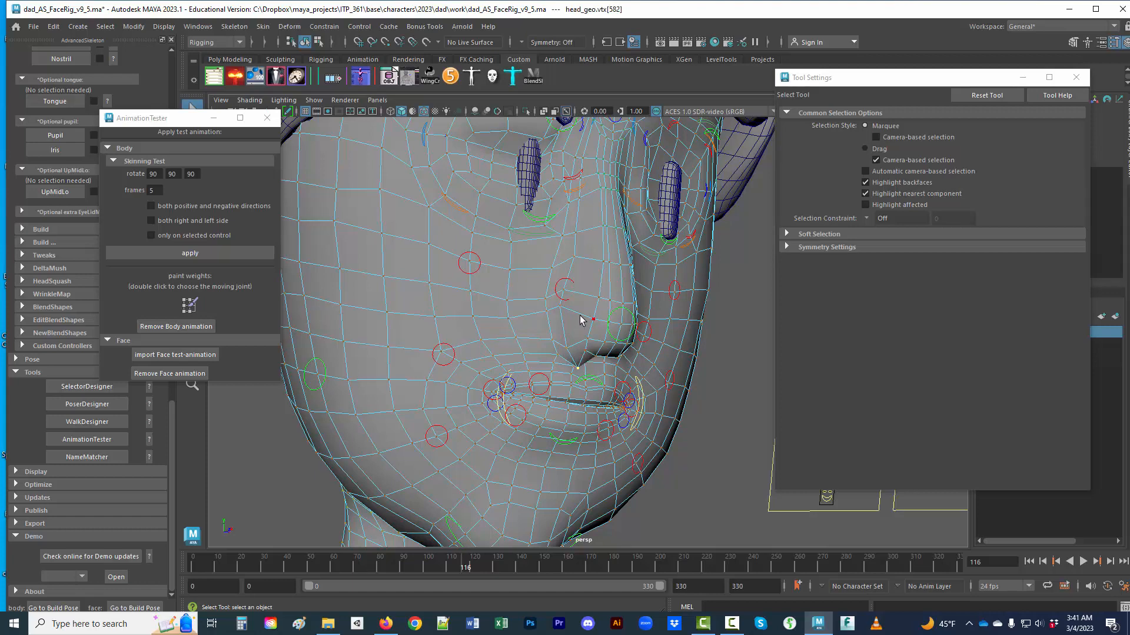
# - Activate the Paint Skin Weights Tool on the head mesh and filter the influences by "Nose"
pyautogui.rightClick(552, 318)
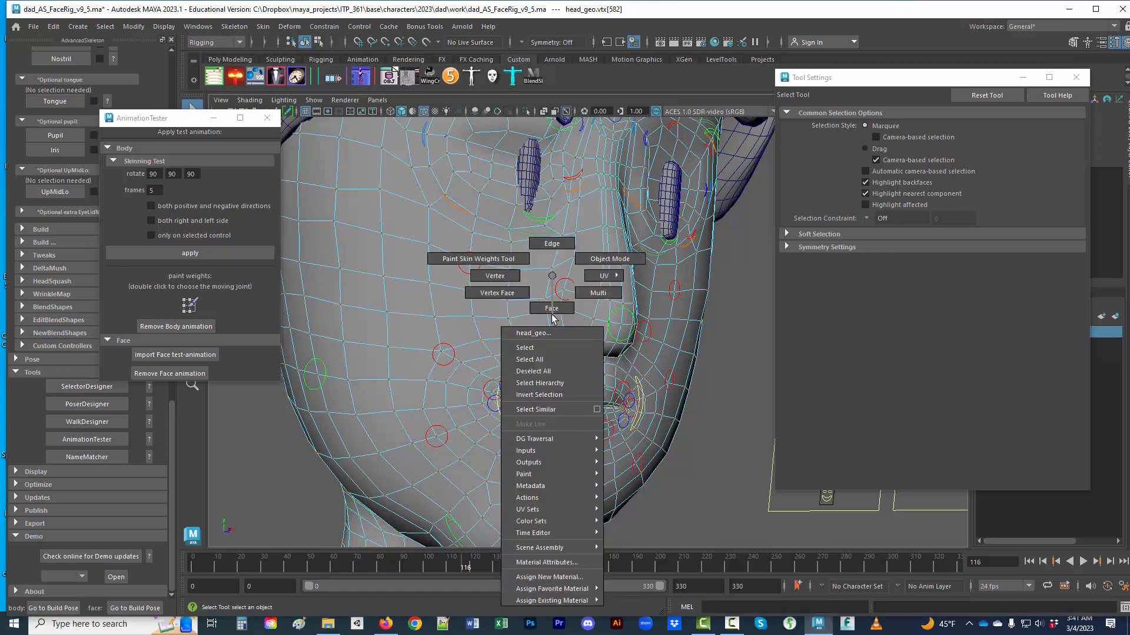
pyautogui.click(502, 252)
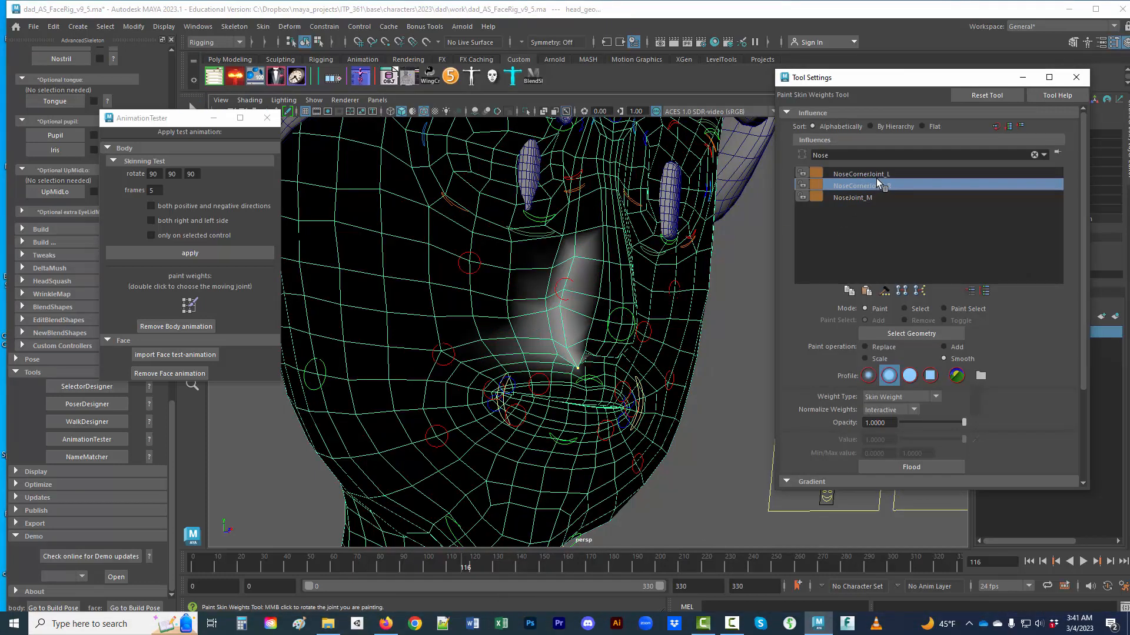
pyautogui.click(875, 175)
pyautogui.click(842, 154)
pyautogui.doubleClick(842, 154)
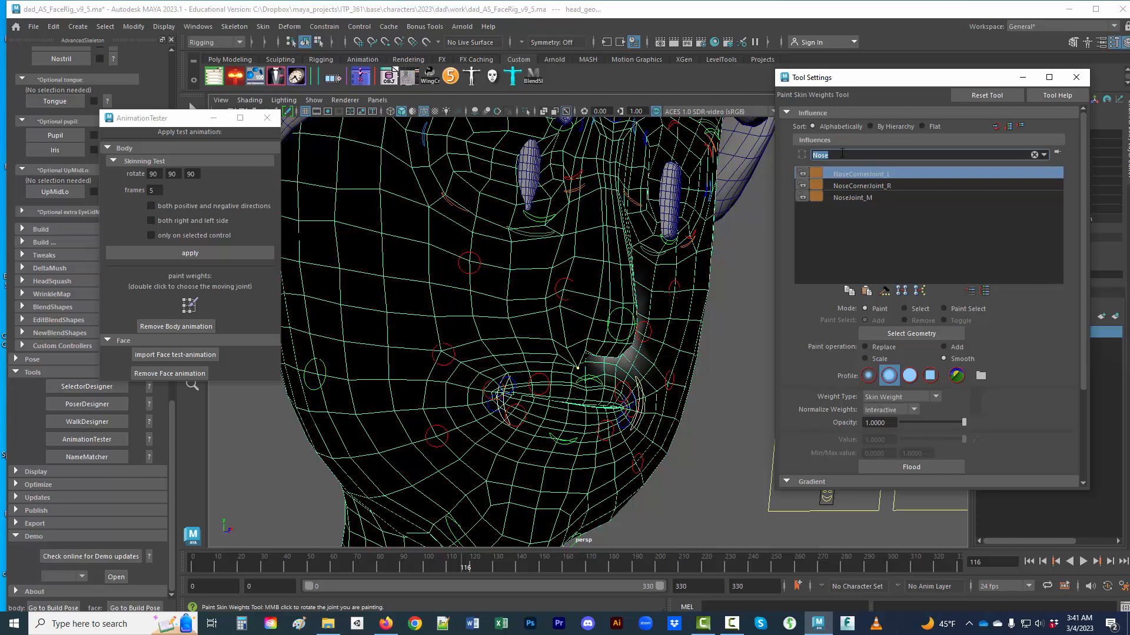
pyautogui.press('BackSpace')
pyautogui.write('Nose')
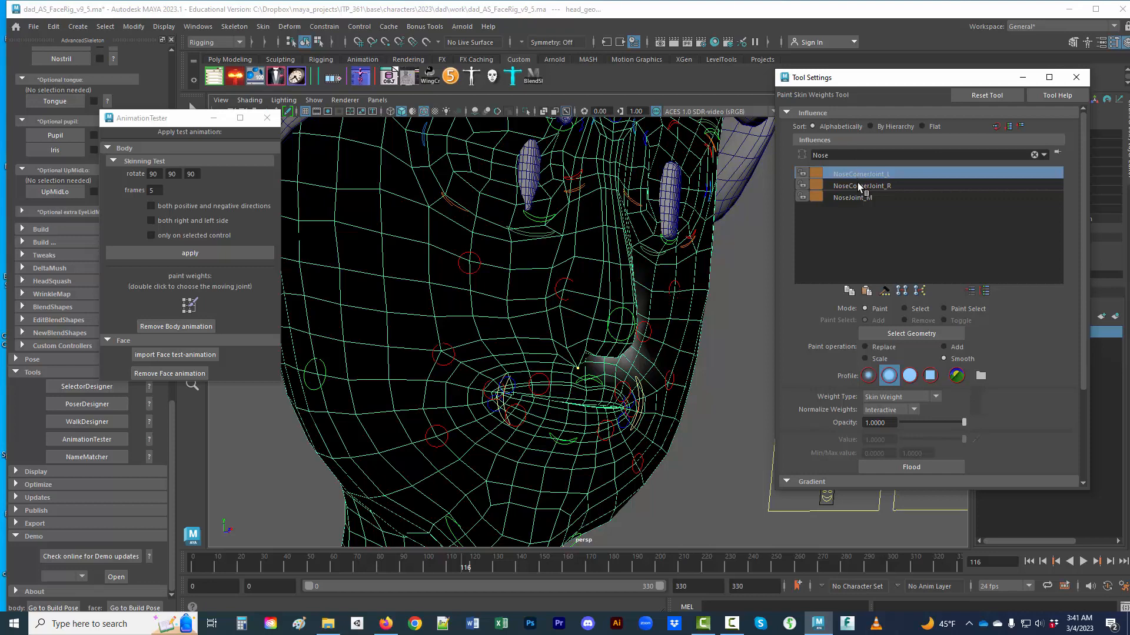
# - Examine the weight maps of NoseCornerJoint_R, NoseJoint_M and NoseCornerJoint_L on the face
pyautogui.click(857, 183)
pyautogui.click(863, 200)
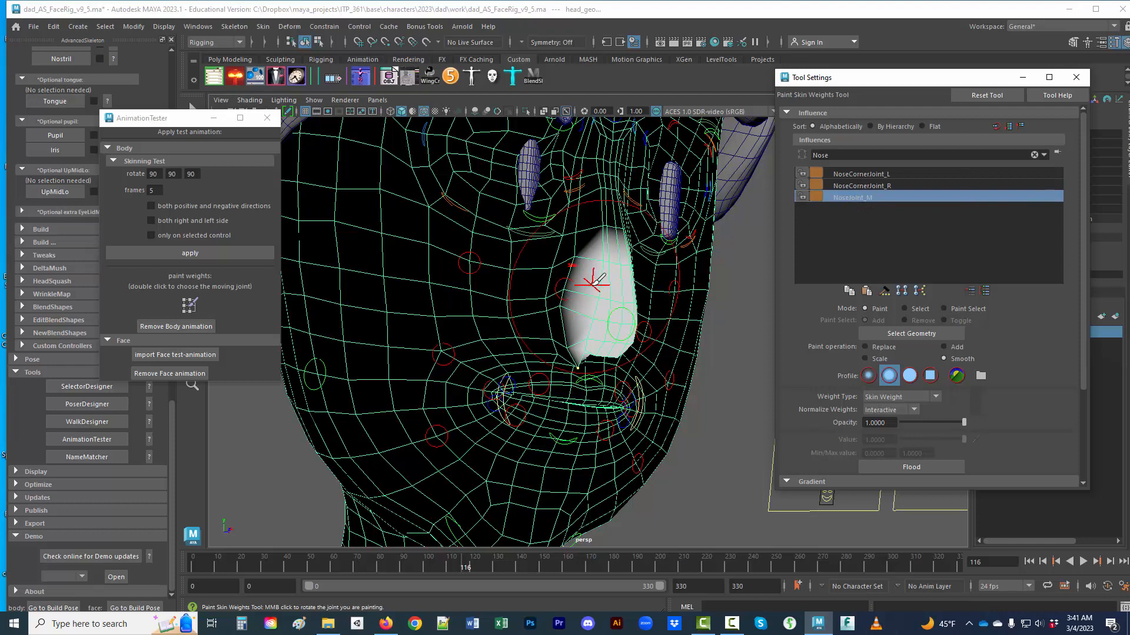
pyautogui.click(871, 176)
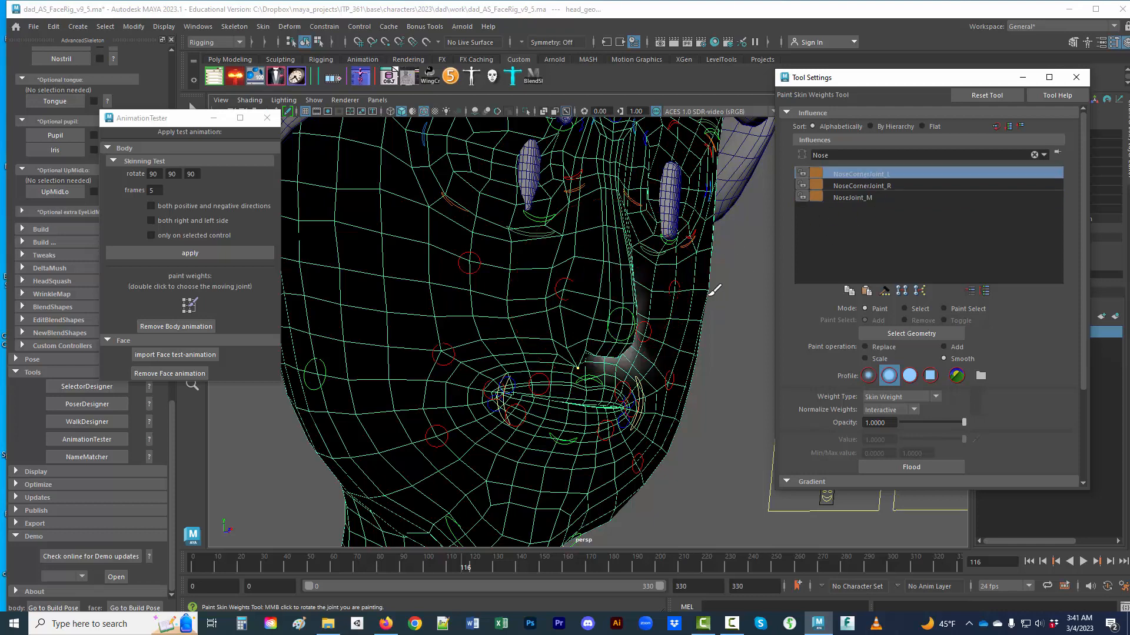
pyautogui.keyDown('alt'); pyautogui.moveTo(675, 333); pyautogui.dragTo(663, 337); pyautogui.keyUp('alt')
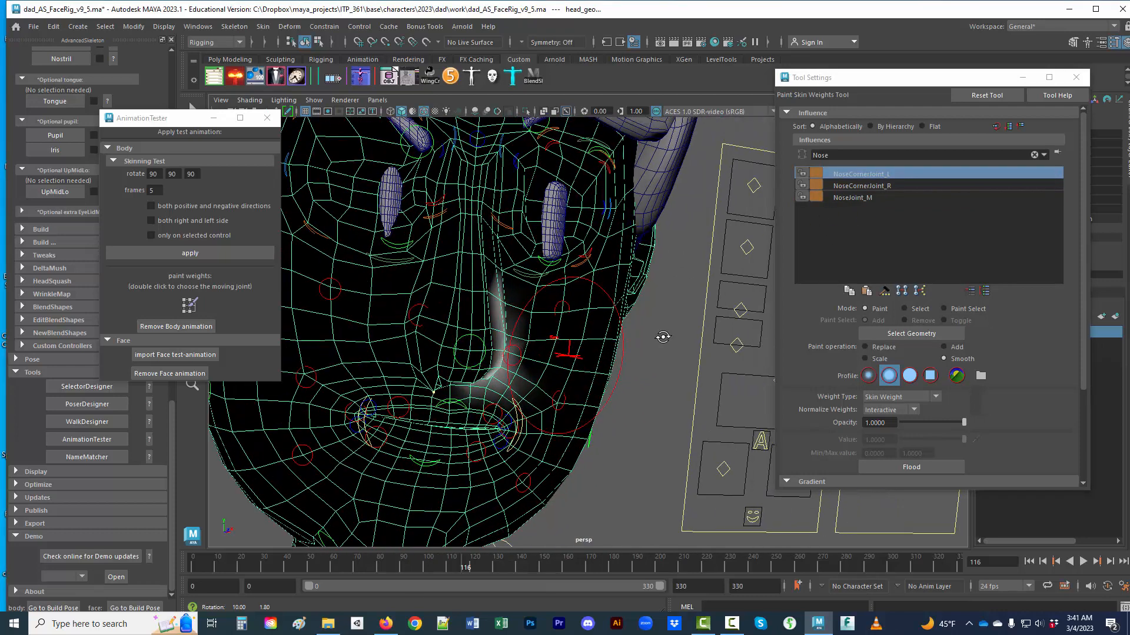
# - Select the vertices influenced by NoseCornerJoint_R, then close the AnimationTester and return to the Select Tool
pyautogui.click(871, 184)
pyautogui.keyDown('alt'); pyautogui.moveTo(585, 336); pyautogui.dragTo(600, 340); pyautogui.keyUp('alt')
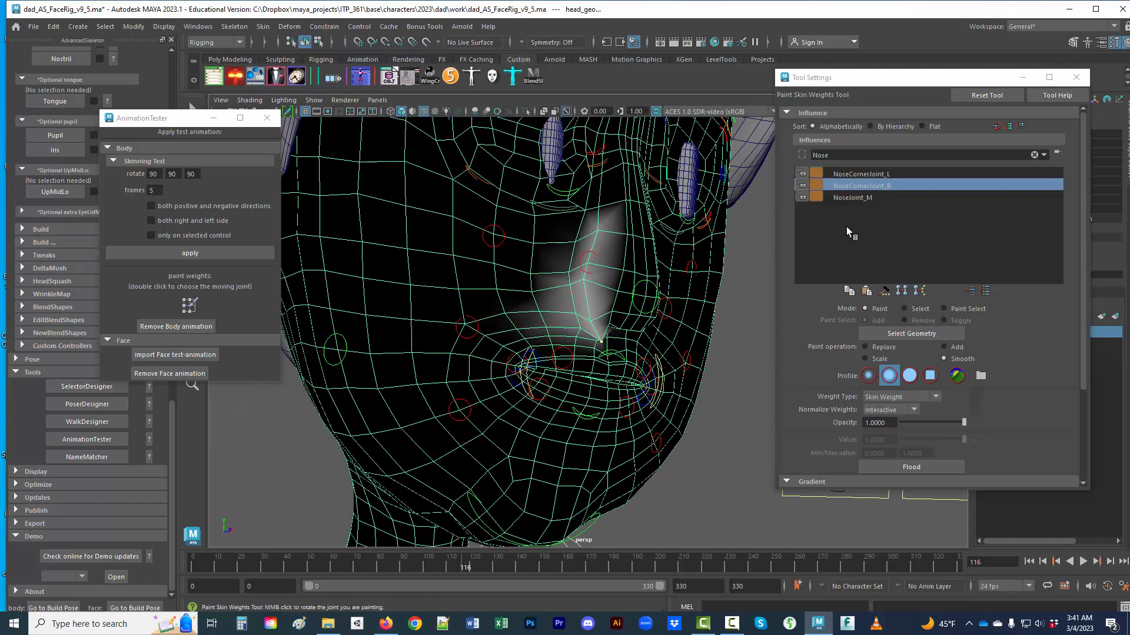
pyautogui.rightClick(880, 185)
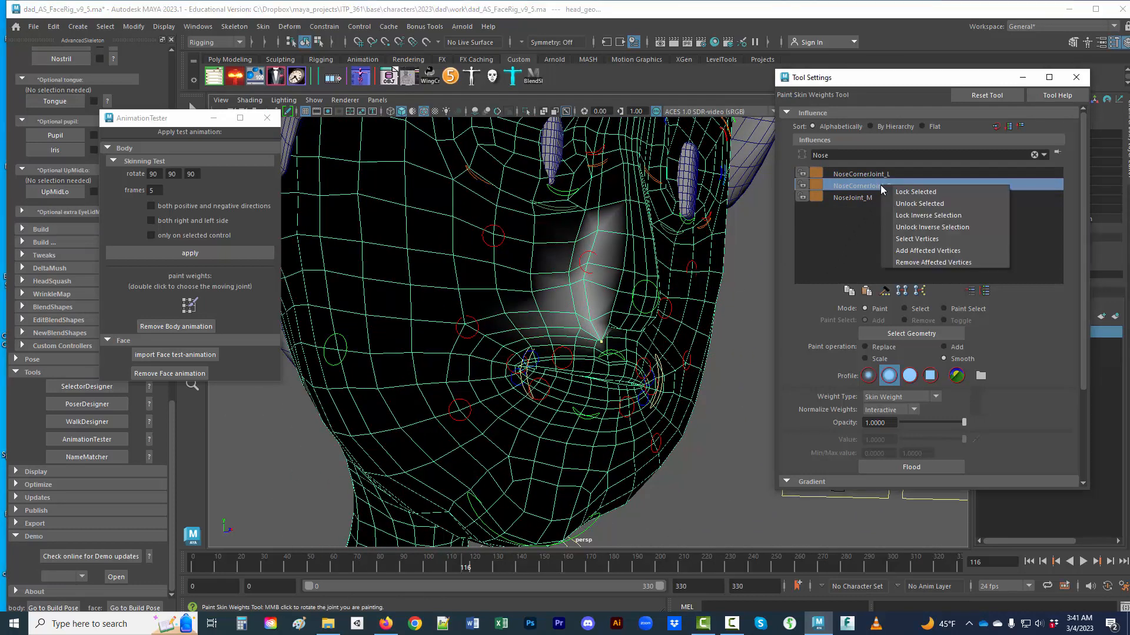
pyautogui.click(921, 237)
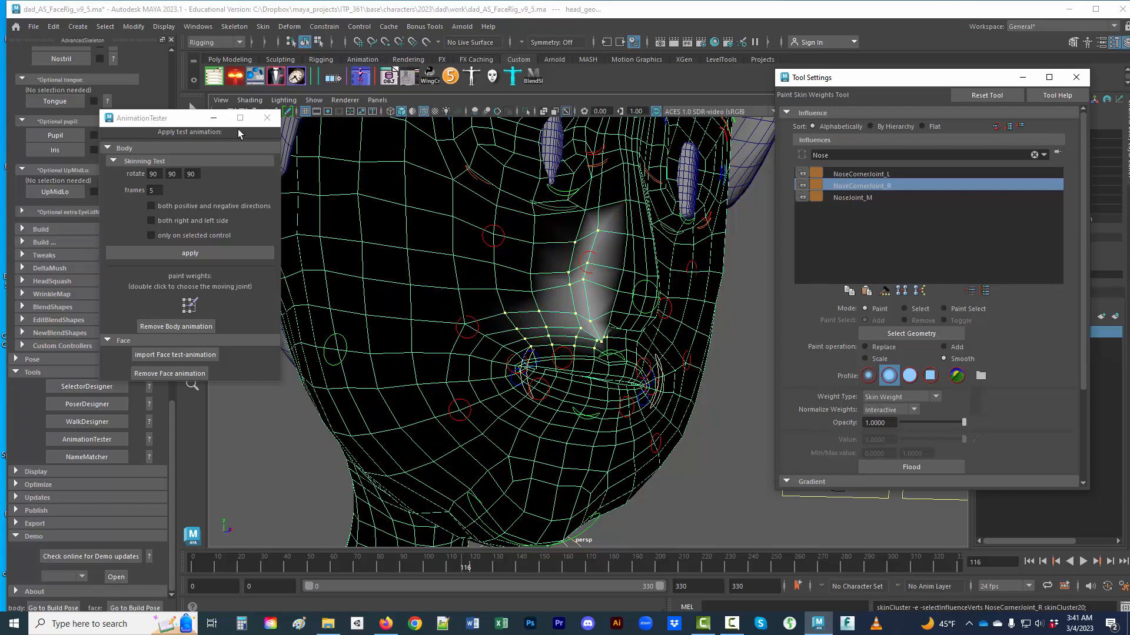
pyautogui.click(266, 119)
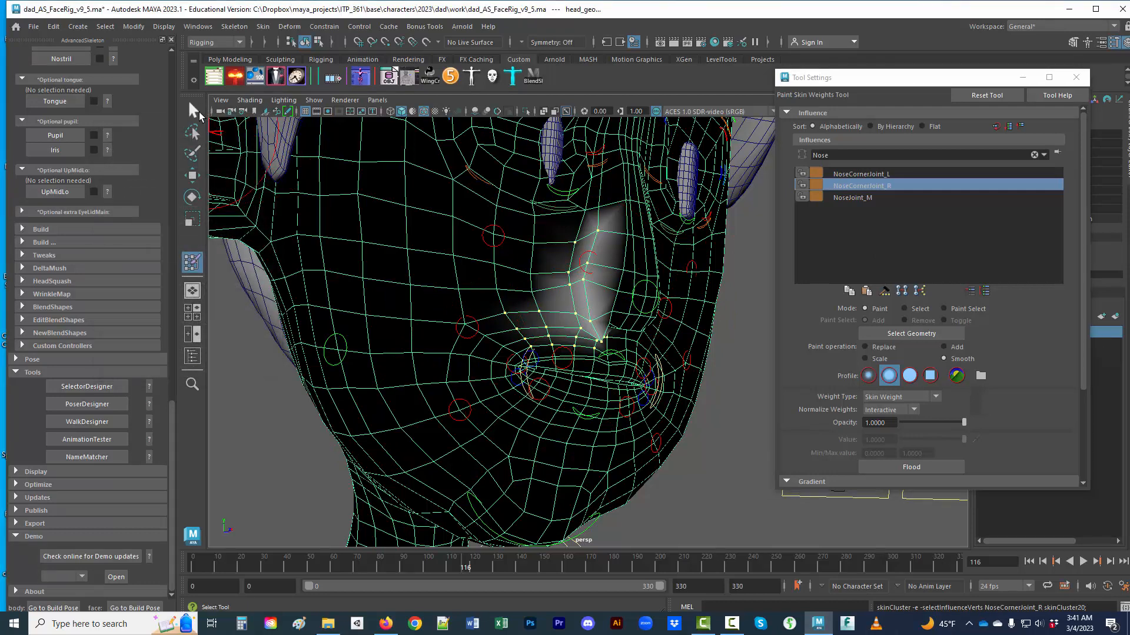
pyautogui.click(199, 113)
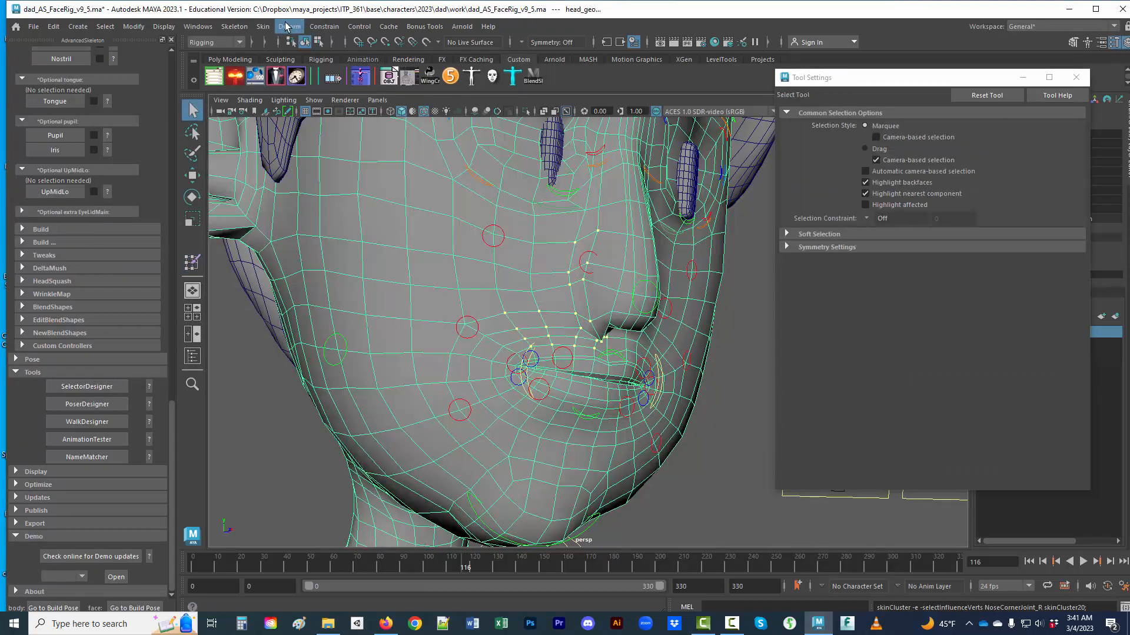
# - In the Component Editor's smooth skin weights, set the NeckPart2_M weights of the selected nose vertices to 0
pyautogui.click(205, 28)
pyautogui.moveTo(229, 86)
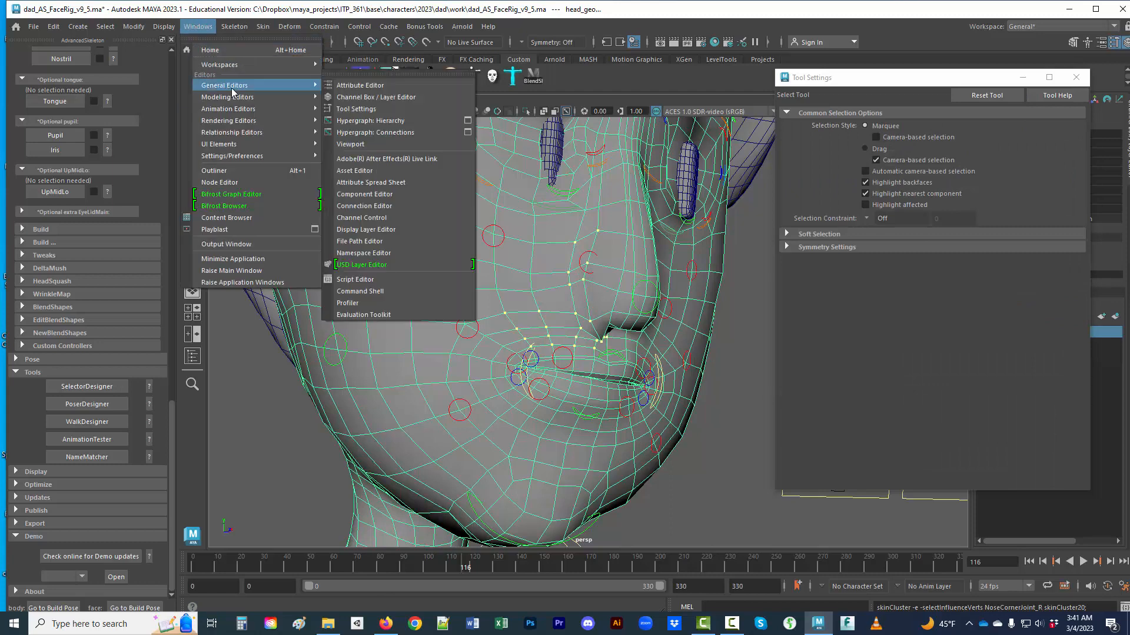
pyautogui.click(394, 195)
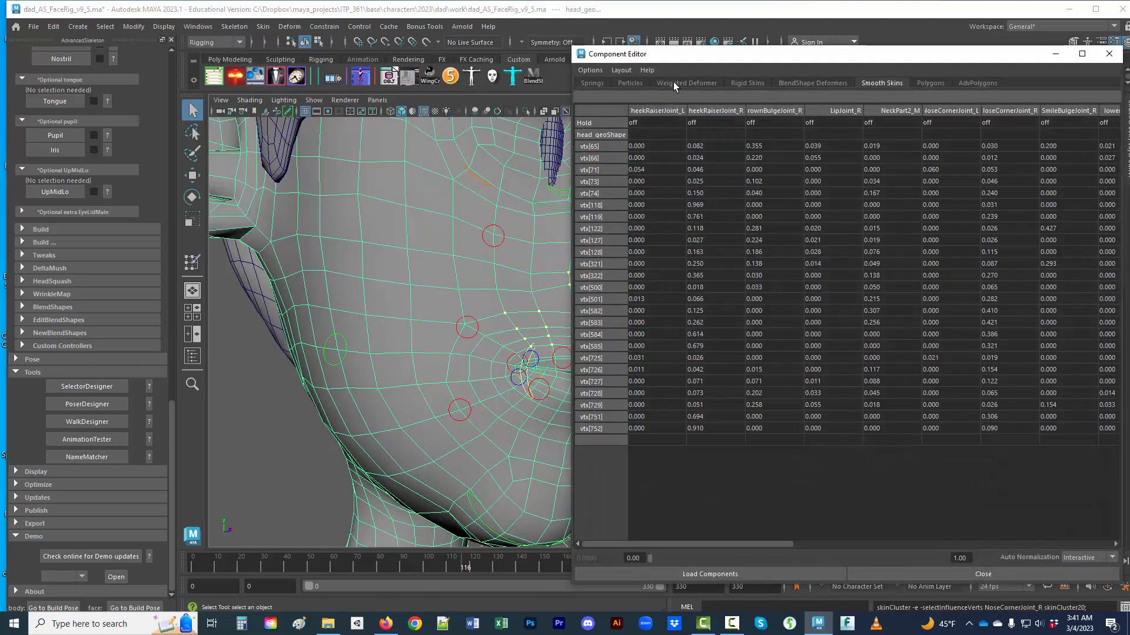
pyautogui.moveTo(721, 55); pyautogui.dragTo(166, 66)
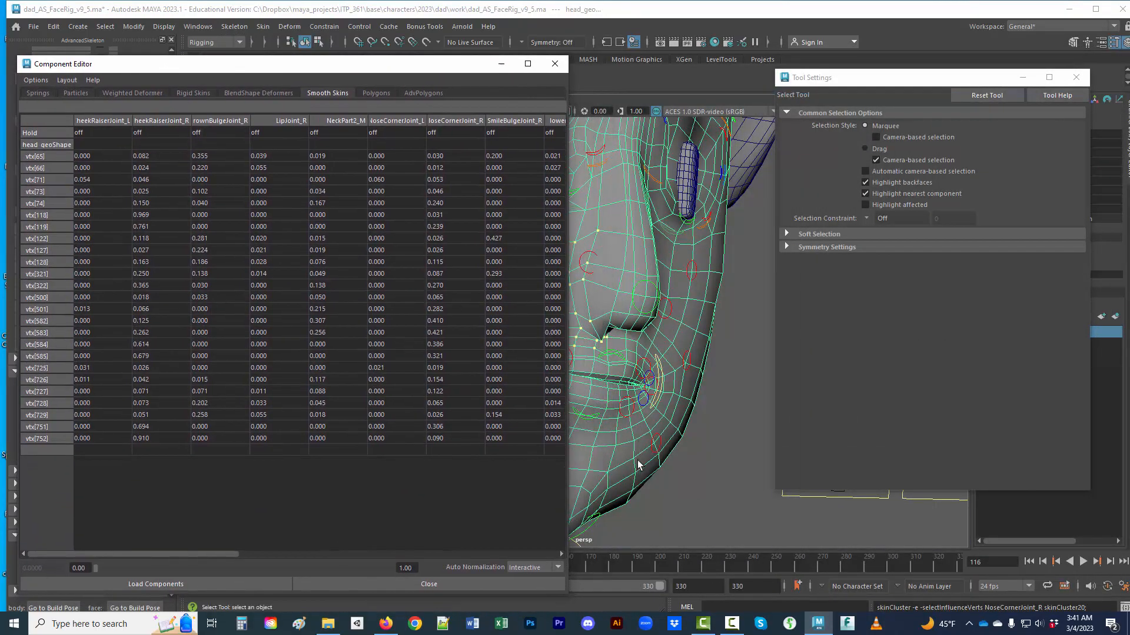
pyautogui.keyDown('alt'); pyautogui.moveTo(639, 463); pyautogui.dragTo(715, 461, button='middle'); pyautogui.keyUp('alt')
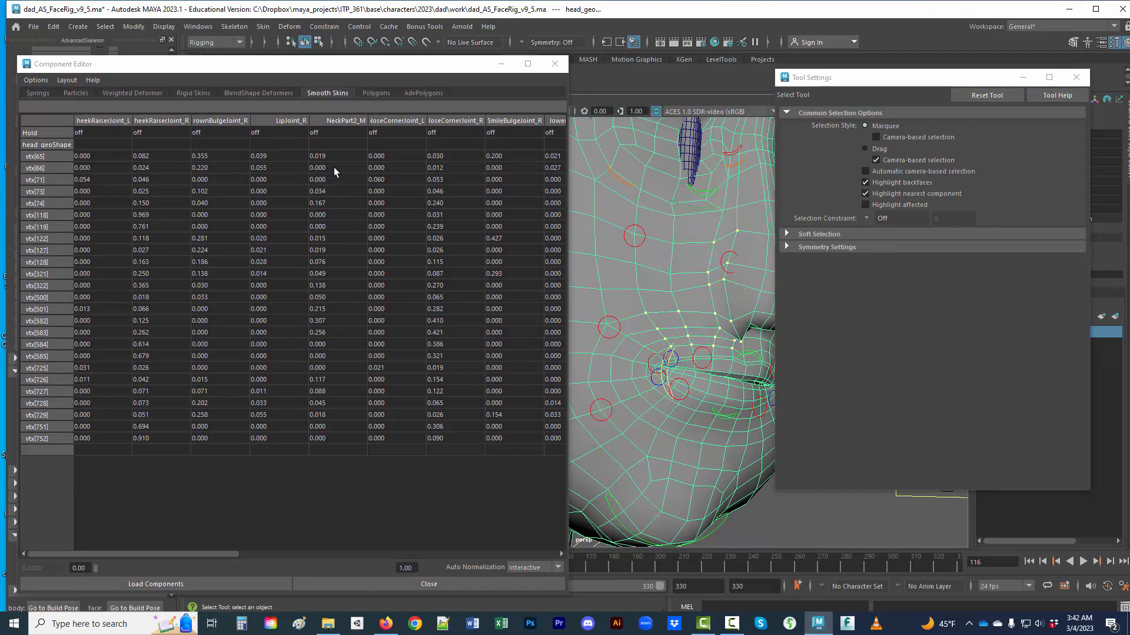
pyautogui.moveTo(335, 156); pyautogui.dragTo(342, 434)
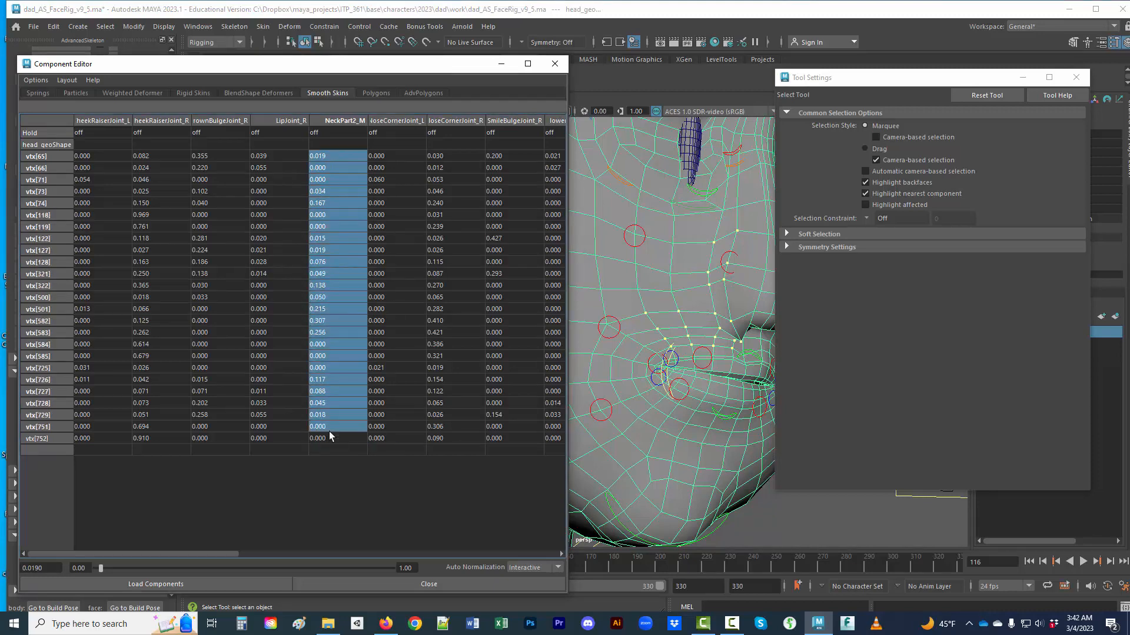
pyautogui.write('0')
pyautogui.press('Return')
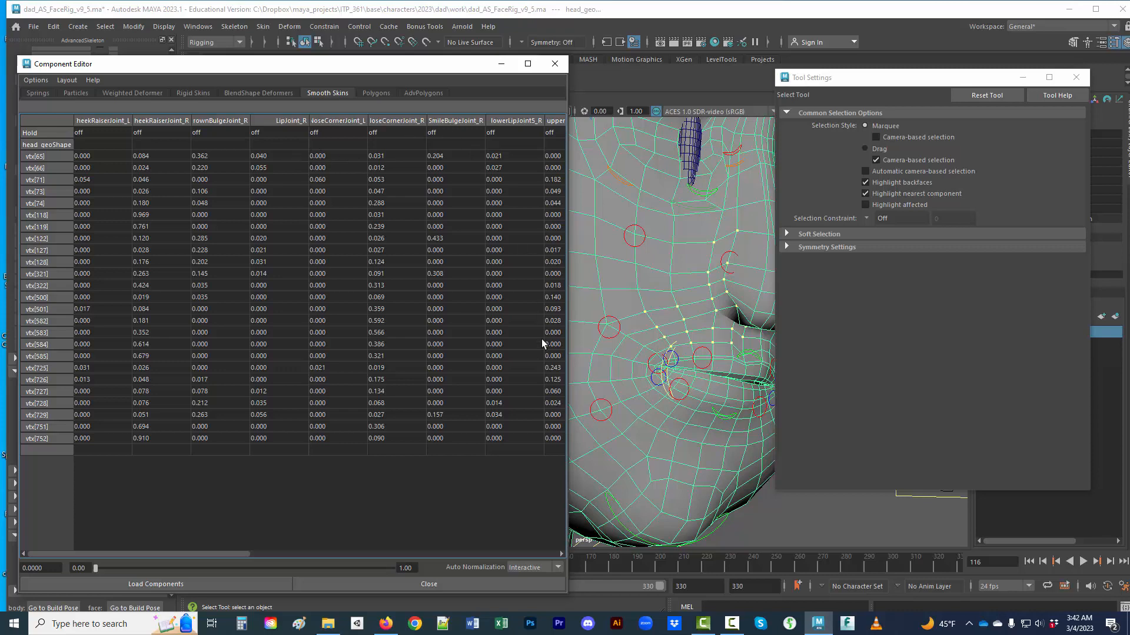
# - Check the remaining joint weight columns, then close the Component Editor and the Tool Settings window
pyautogui.moveTo(246, 551); pyautogui.dragTo(532, 553)
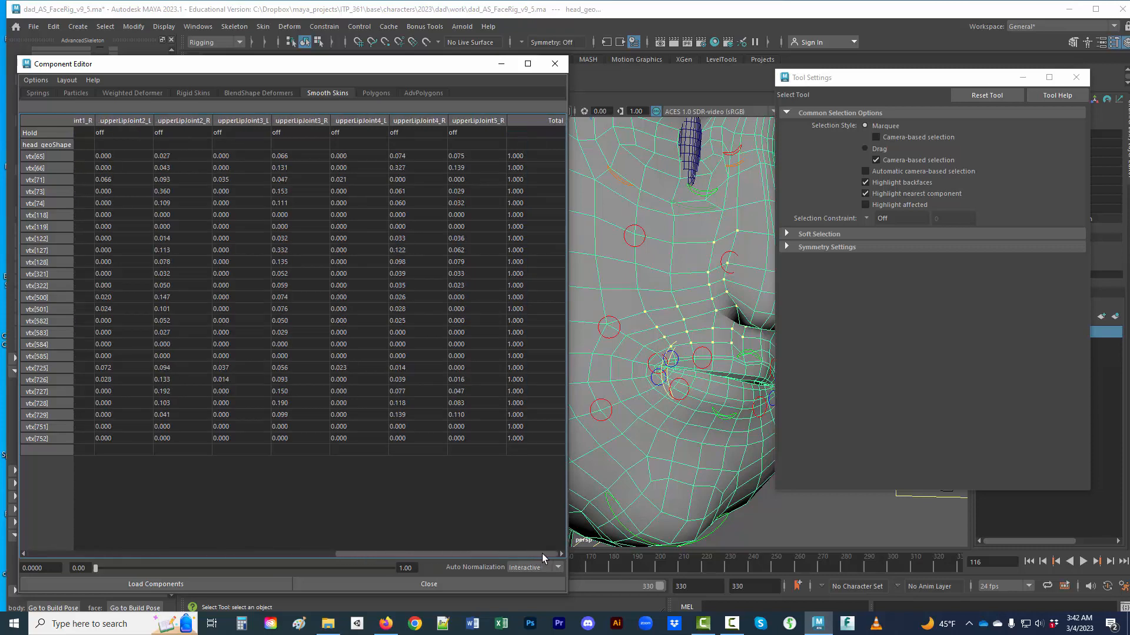
pyautogui.click(554, 64)
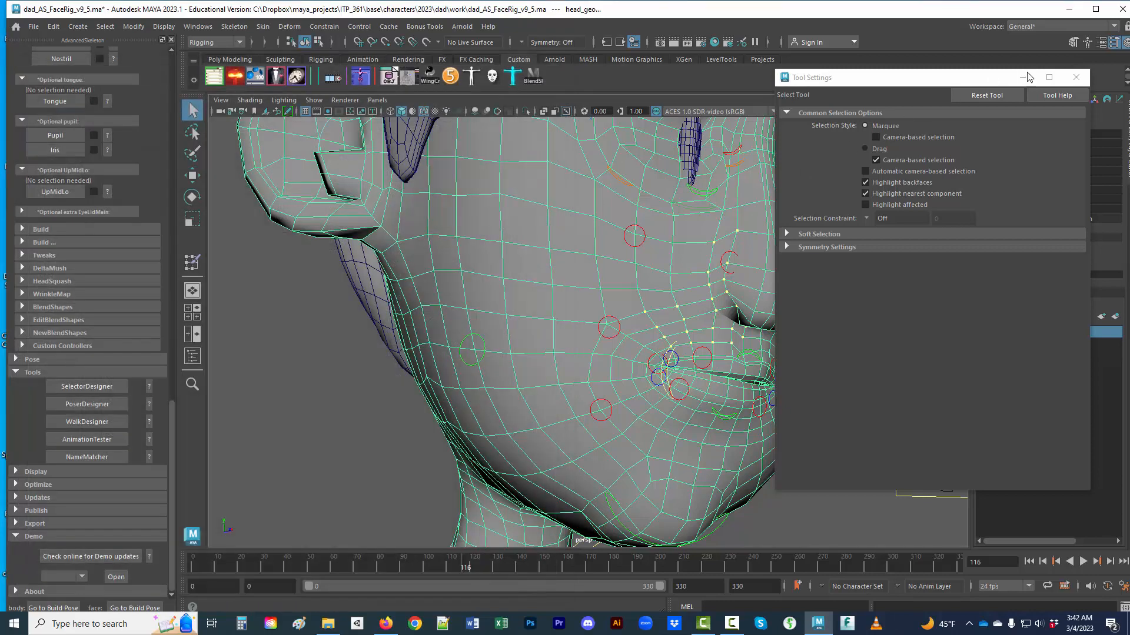
pyautogui.click(1076, 77)
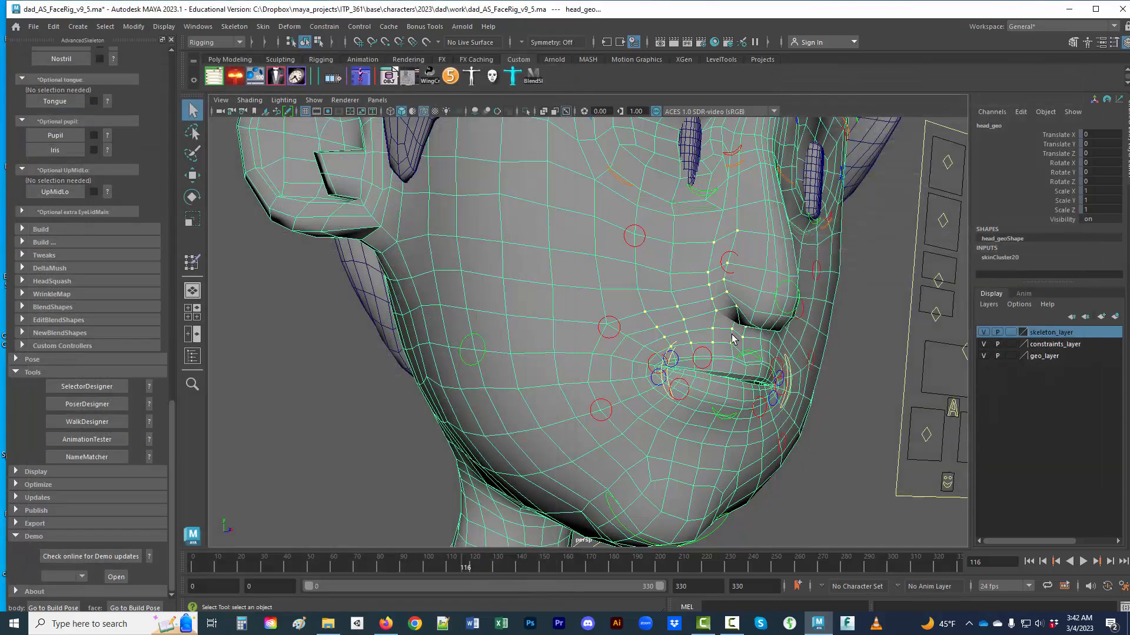
# - Play back the face test animation to check the nose and mouth deformation, stopping at frame 101
pyautogui.scroll(-3, 729, 338)
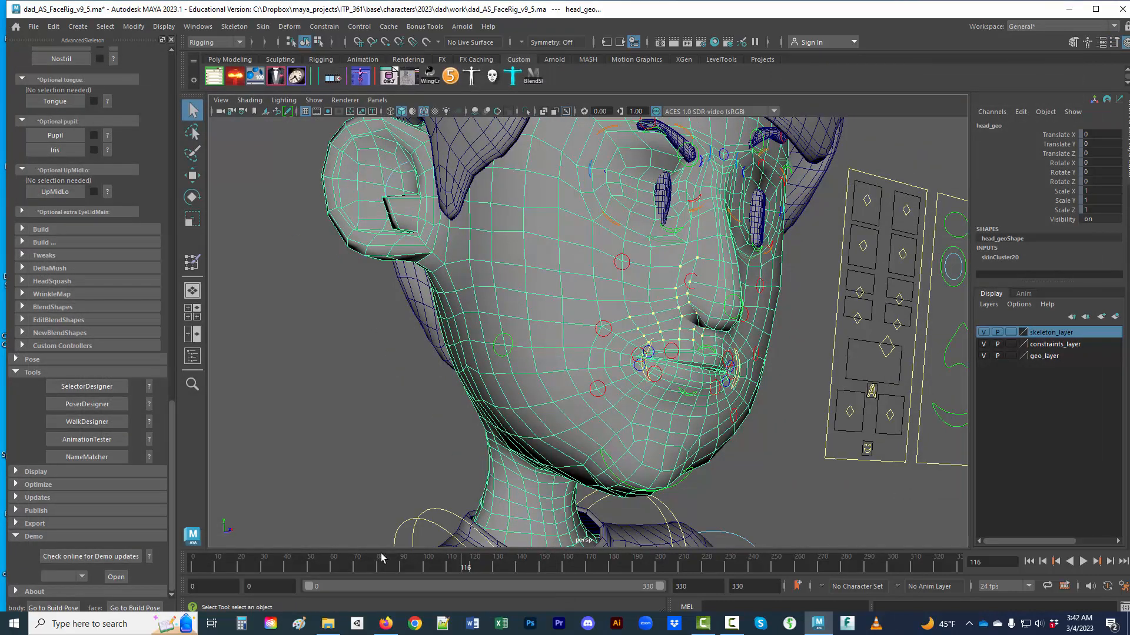
pyautogui.click(1082, 562)
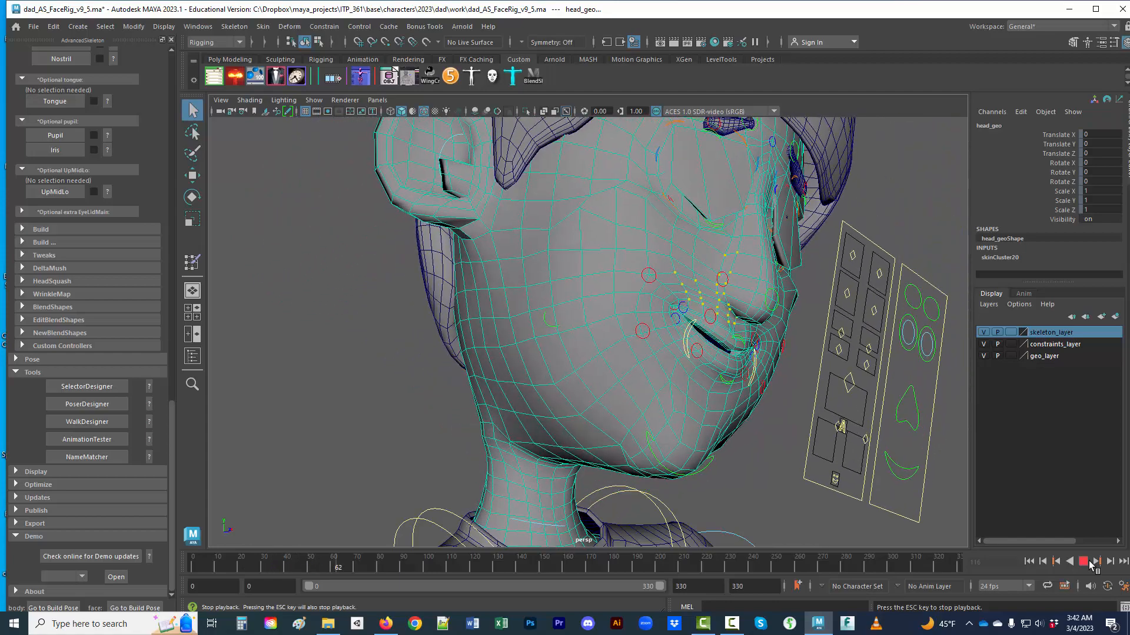
pyautogui.click(1086, 562)
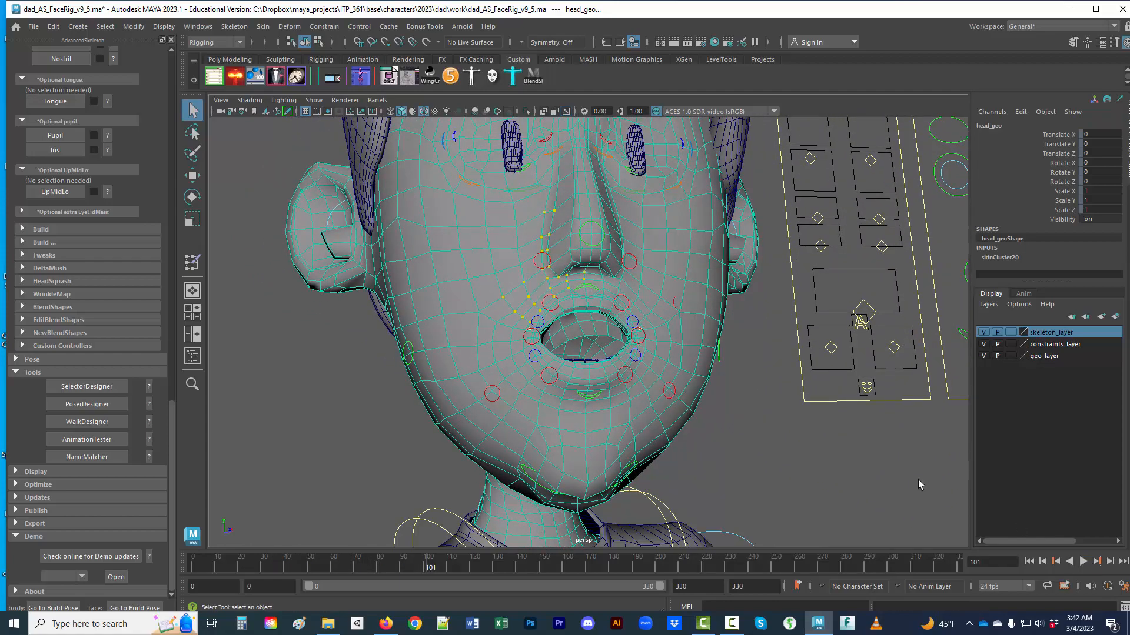